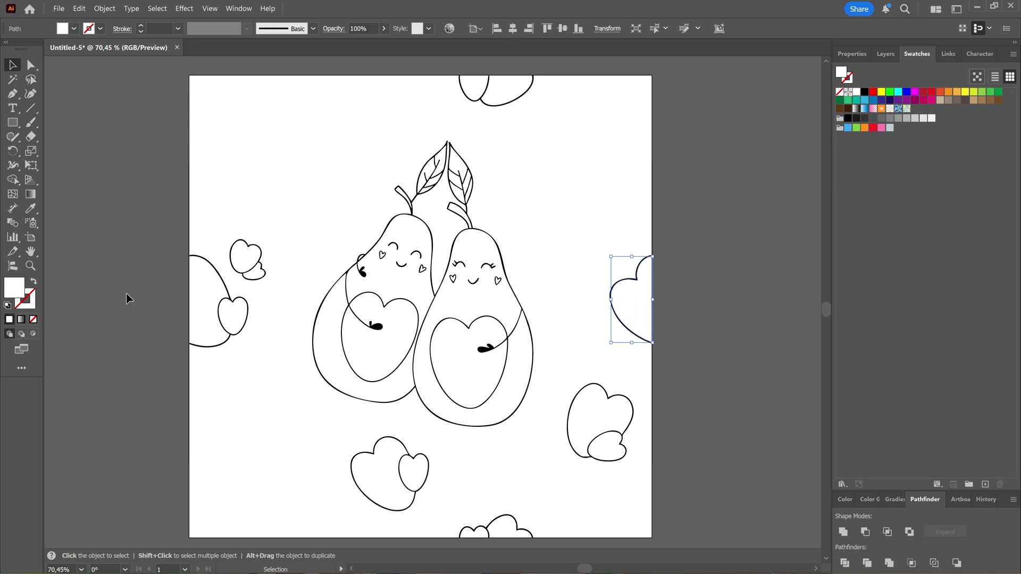
Step: Set the fill of the cut-off heart at the artboard's right edge to light pink #EB9DFC
{"action": "double_click", "coordinate": [21, 292]}
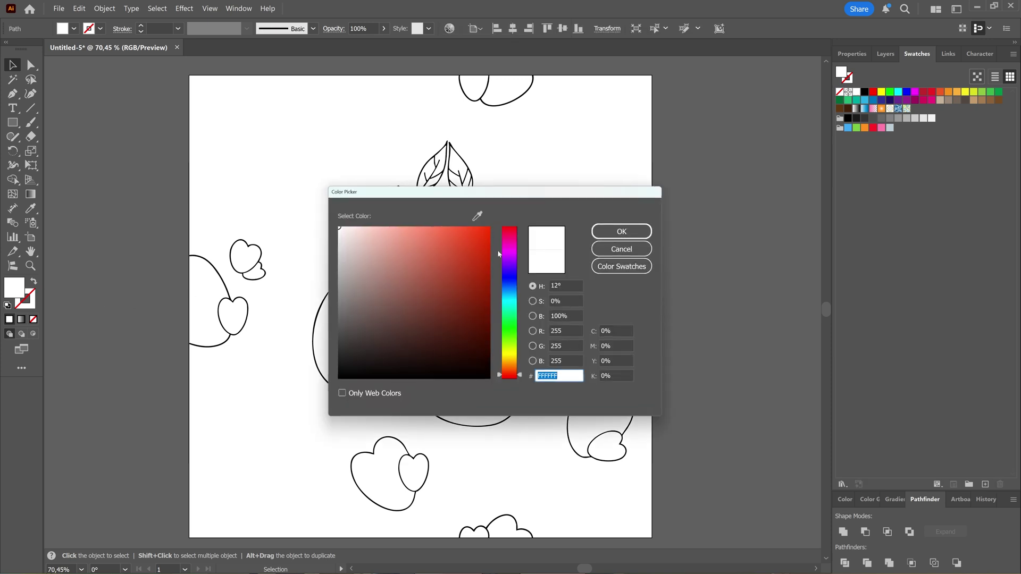
{"action": "left_click", "coordinate": [509, 257]}
{"action": "left_click_drag", "start_coordinate": [421, 232], "coordinate": [394, 228]}
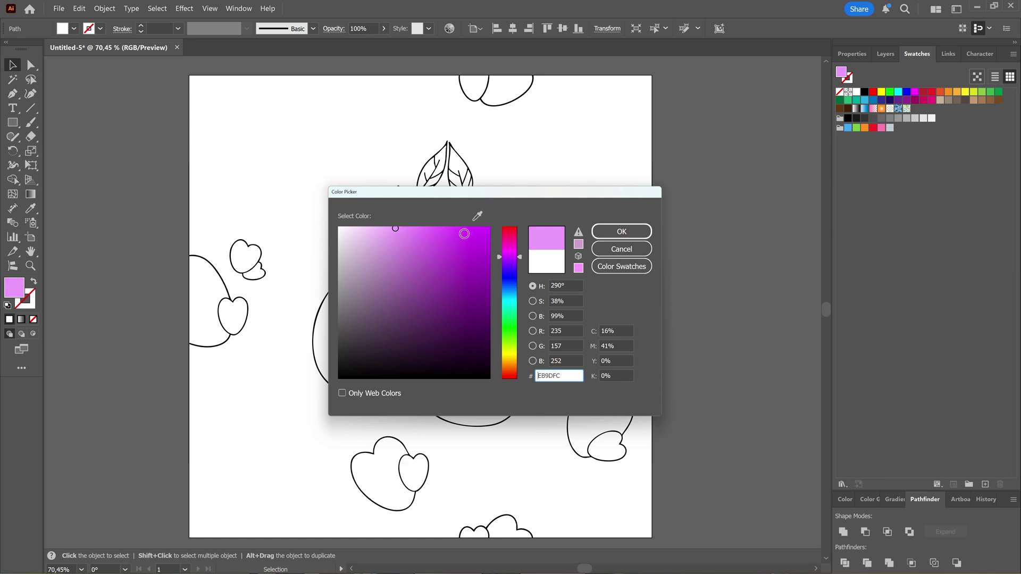
{"action": "left_click", "coordinate": [638, 231]}
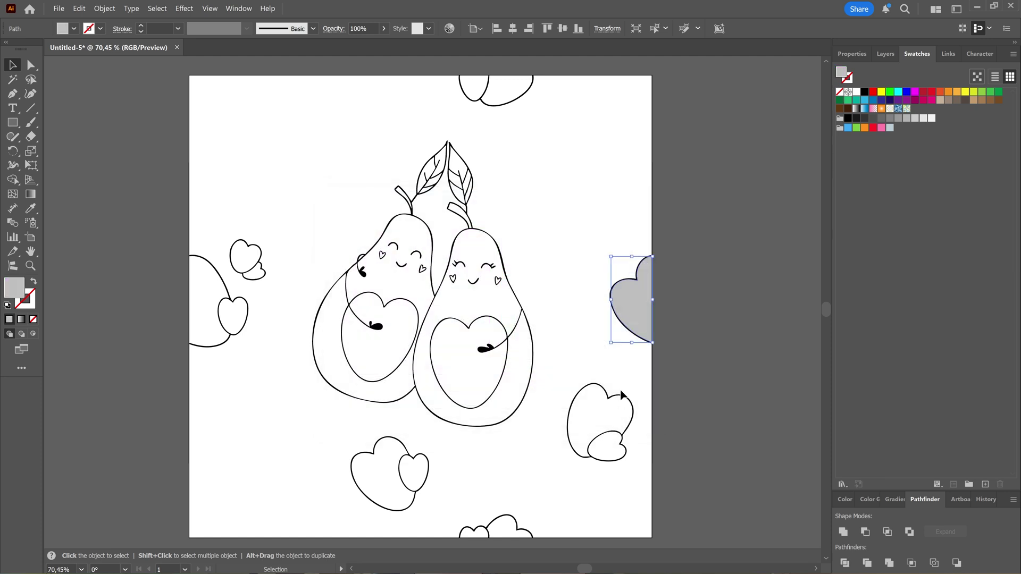
Step: Switch the colour mode for the heart's fill from Grayscale to RGB
{"action": "left_click", "coordinate": [853, 498]}
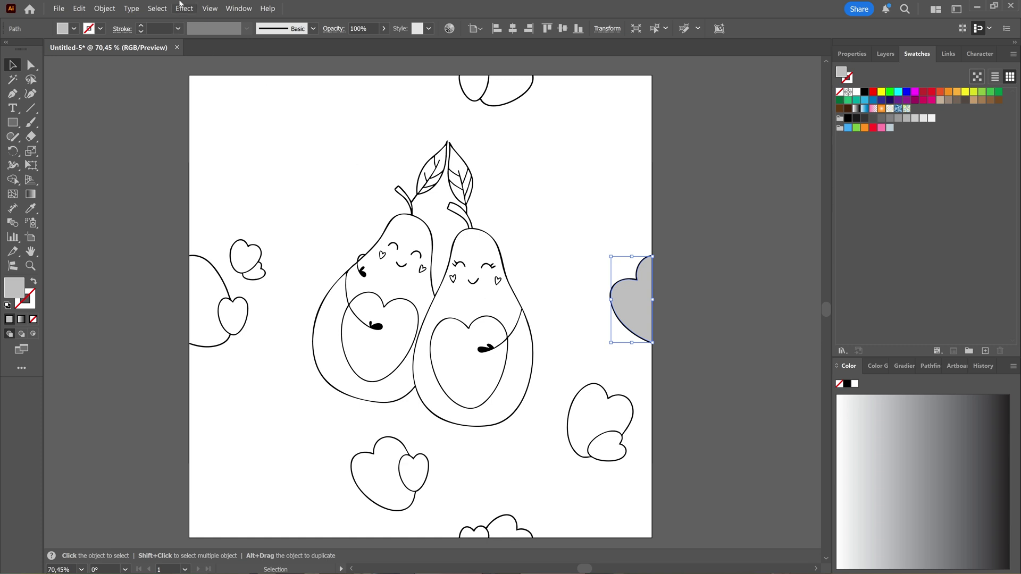
{"action": "left_click", "coordinate": [236, 9]}
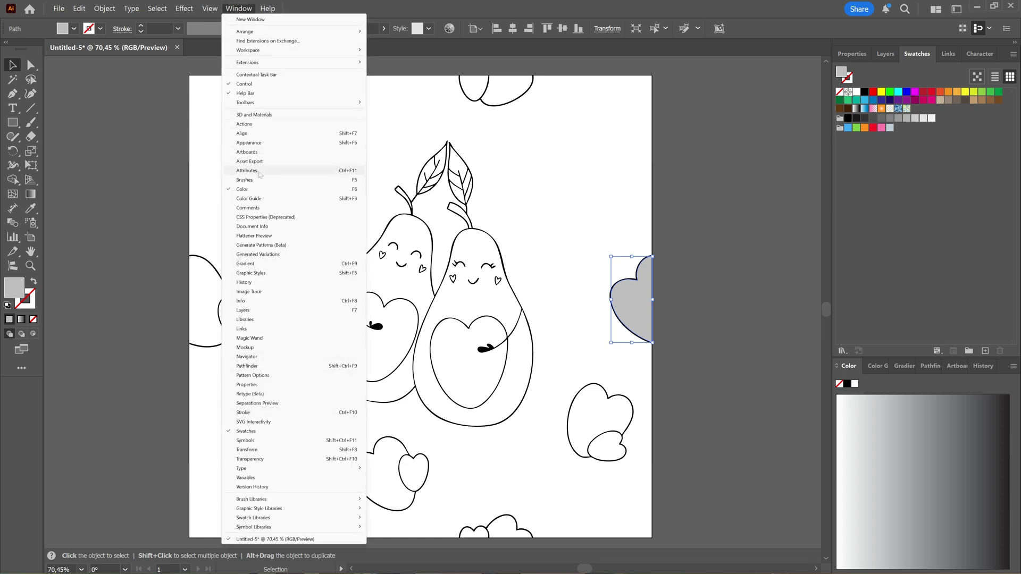
{"action": "left_click", "coordinate": [1014, 366]}
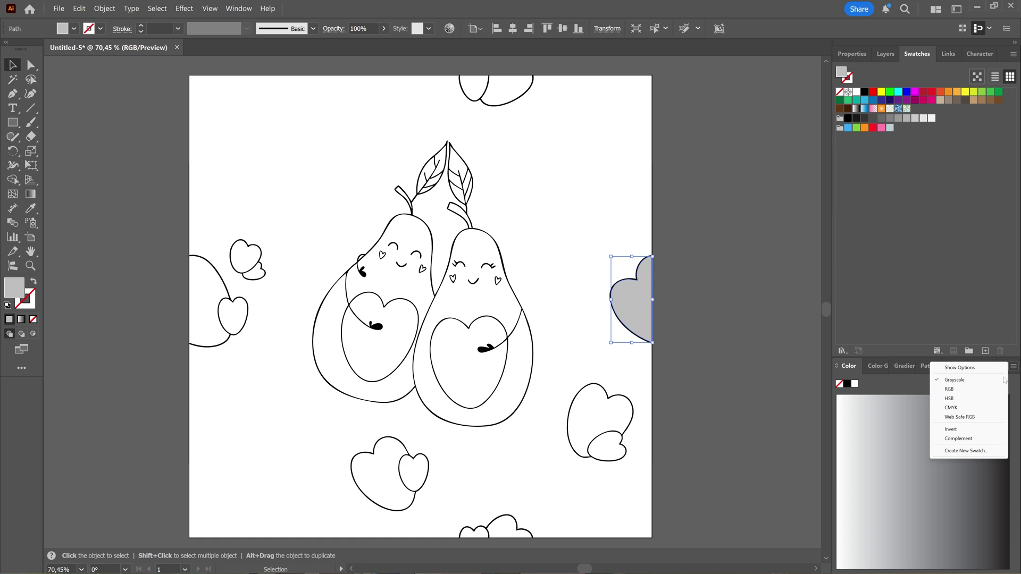
{"action": "left_click", "coordinate": [968, 389]}
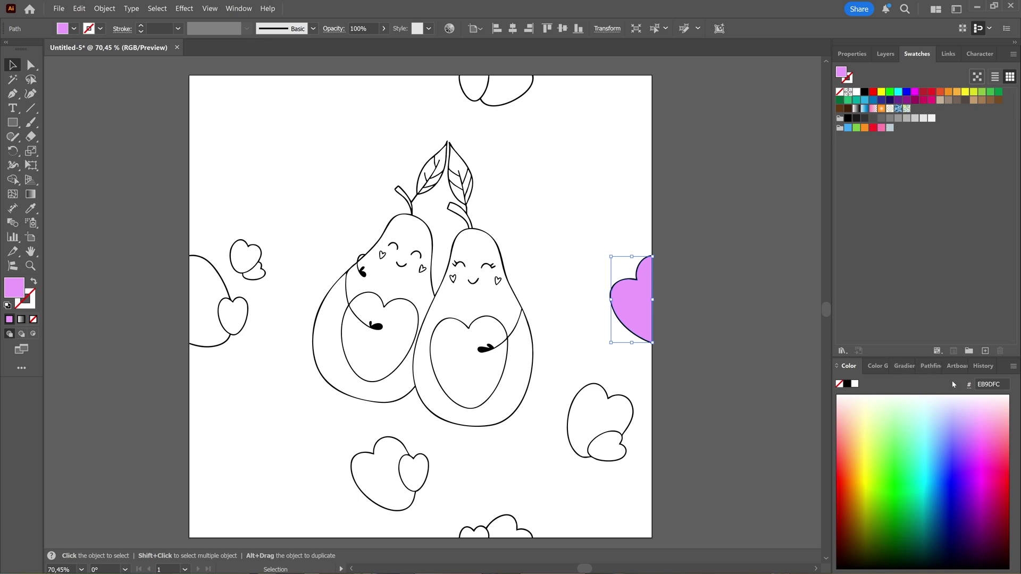
Step: Save the heart's fill colour as a global process-colour swatch named pink
{"action": "left_click", "coordinate": [939, 371]}
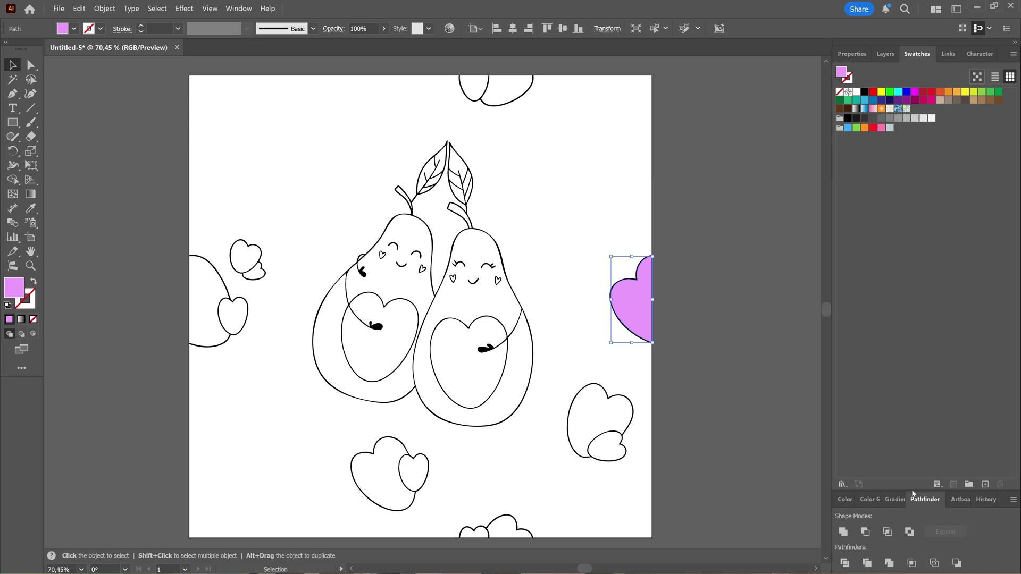
{"action": "left_click", "coordinate": [238, 8]}
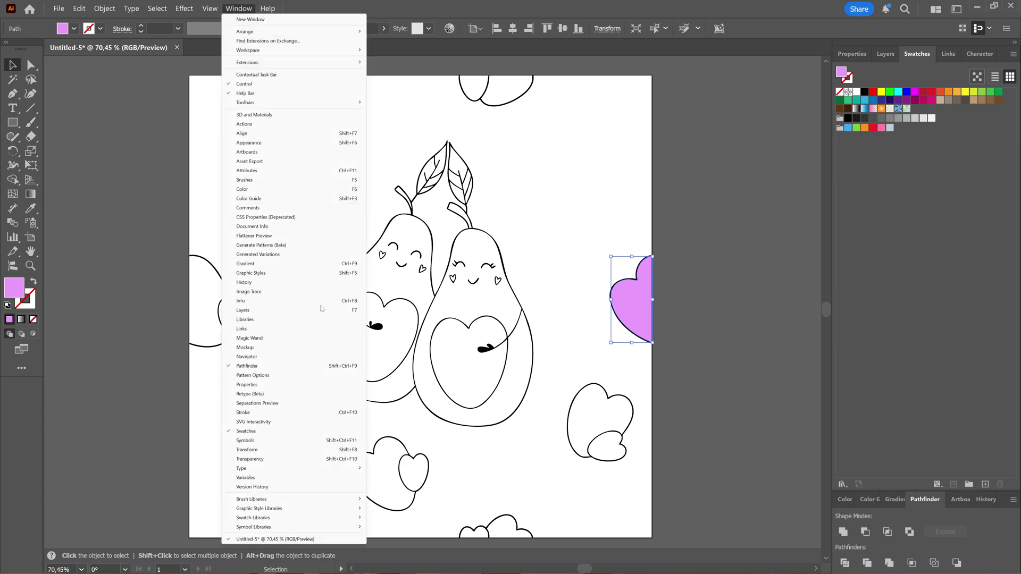
{"action": "left_click", "coordinate": [997, 471]}
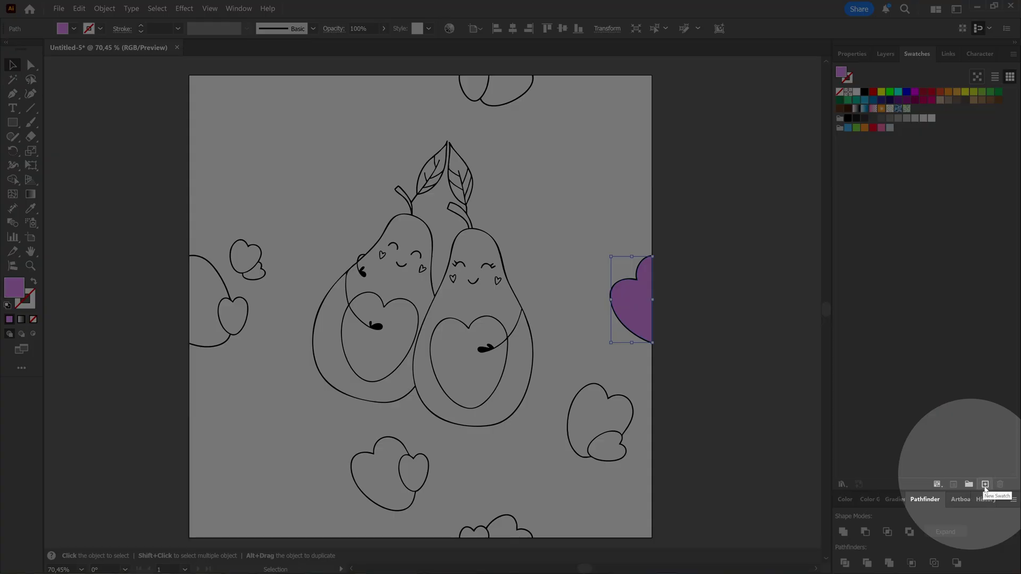
{"action": "left_click", "coordinate": [984, 484]}
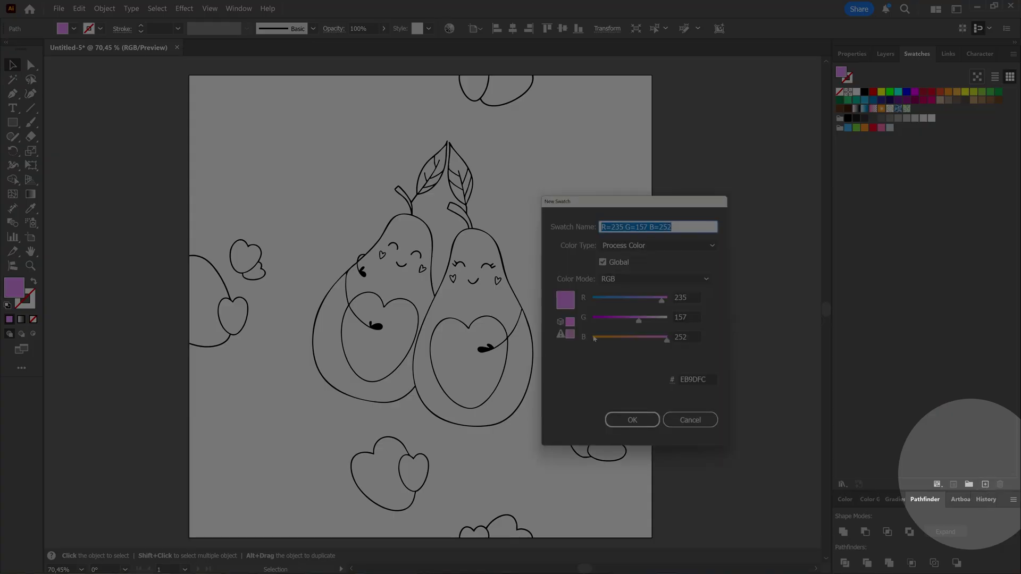
{"action": "type", "text": "pink"}
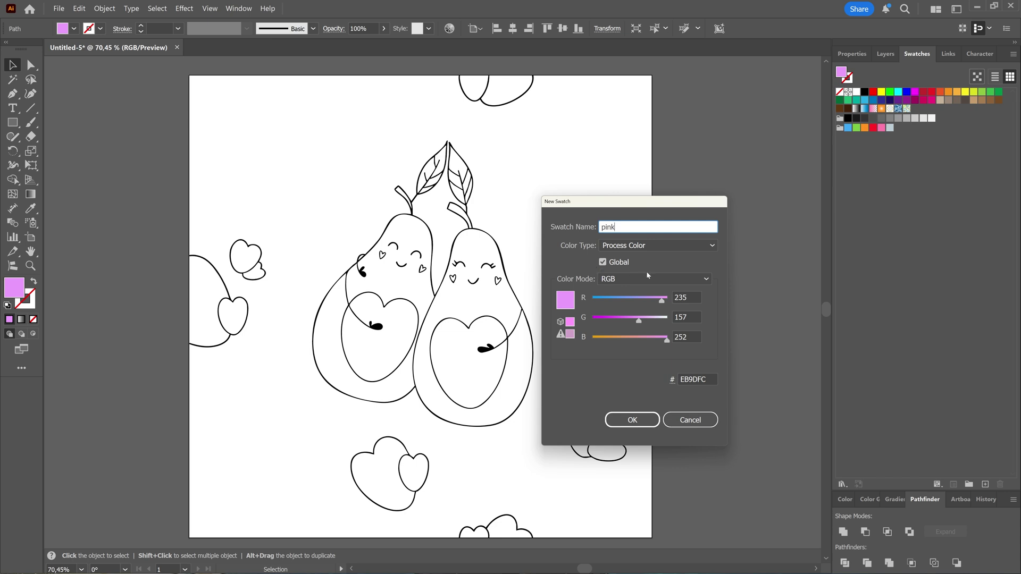
{"action": "left_click", "coordinate": [633, 420]}
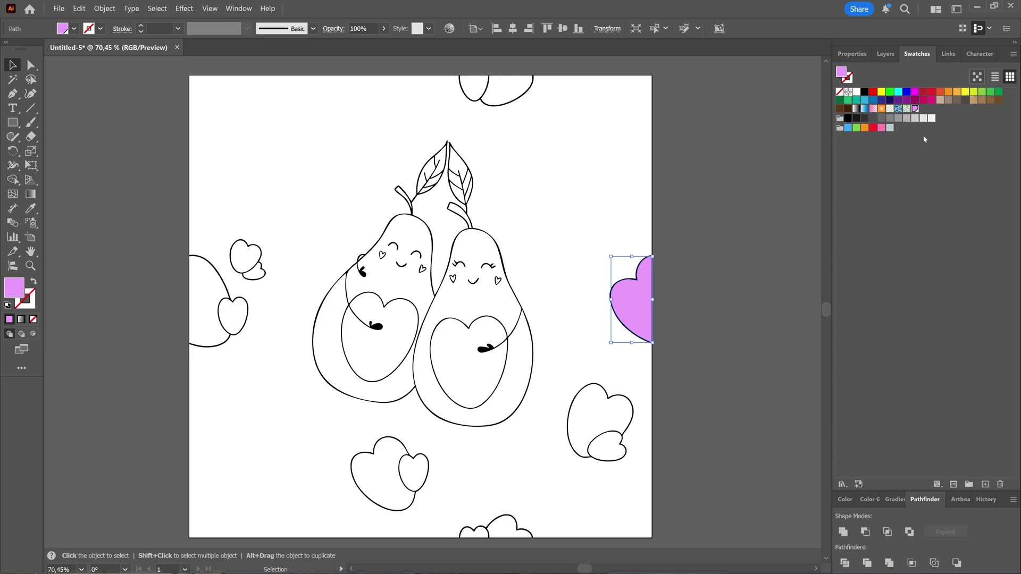
{"action": "left_click", "coordinate": [919, 158]}
Step: Apply the pink swatch to the remaining large hearts around the two avocado characters
{"action": "key", "text": "v"}
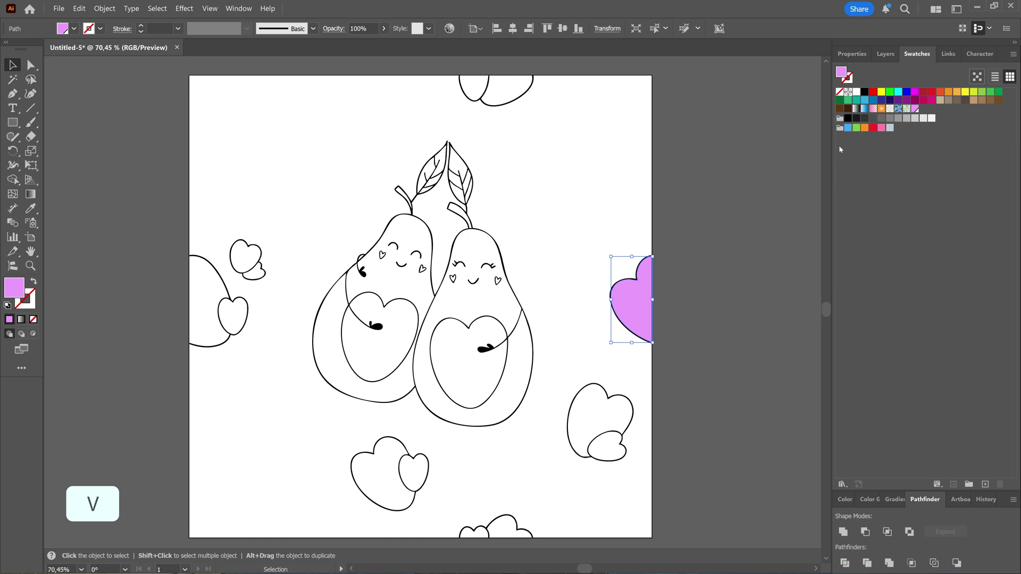
{"action": "left_click", "coordinate": [522, 94]}
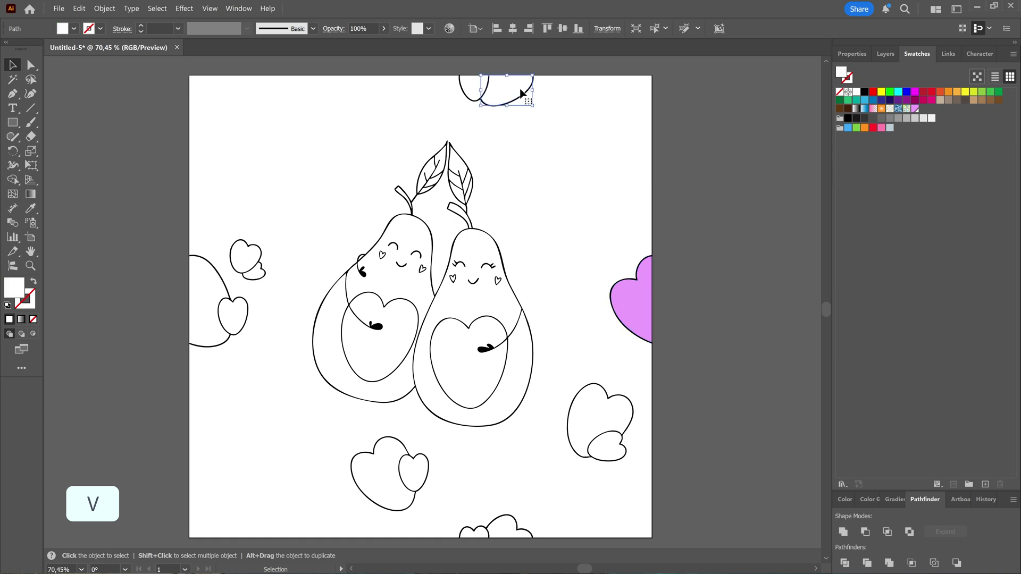
{"action": "left_click", "coordinate": [260, 260], "text": "shift"}
{"action": "left_click", "coordinate": [219, 302], "text": "shift"}
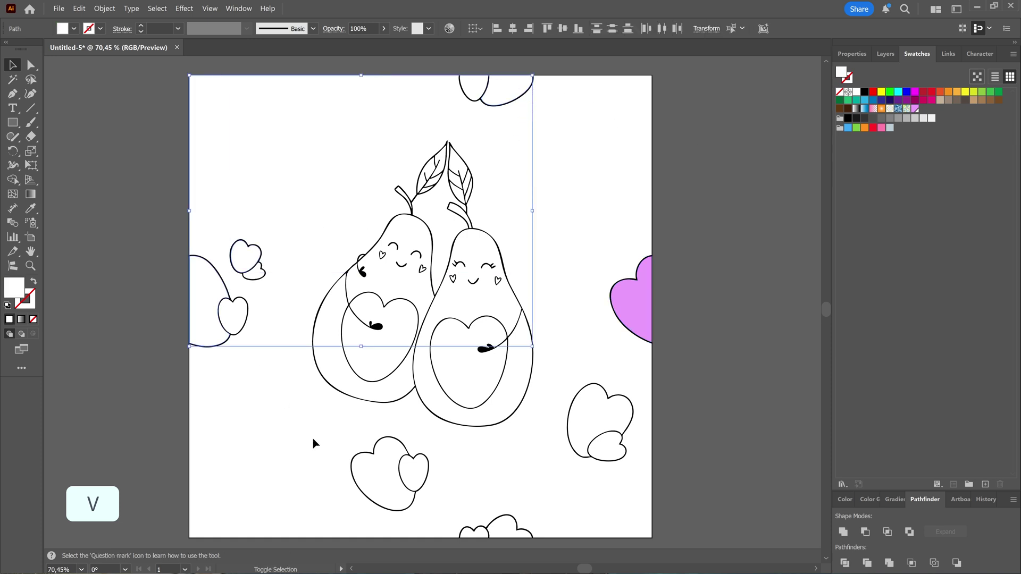
{"action": "left_click", "coordinate": [372, 485], "text": "shift"}
{"action": "left_click", "coordinate": [606, 401], "text": "shift"}
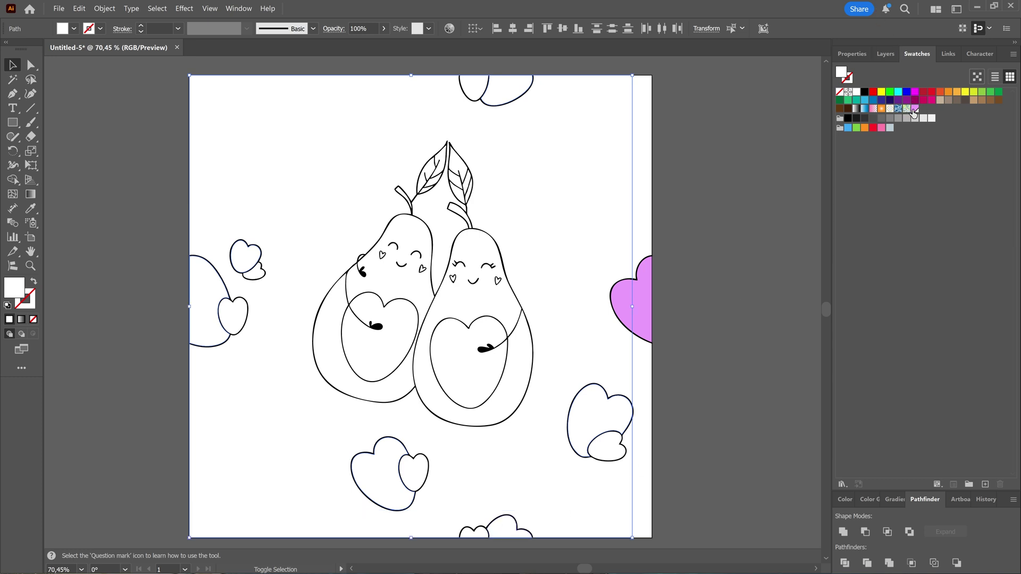
{"action": "left_click", "coordinate": [914, 109]}
{"action": "left_click", "coordinate": [675, 210]}
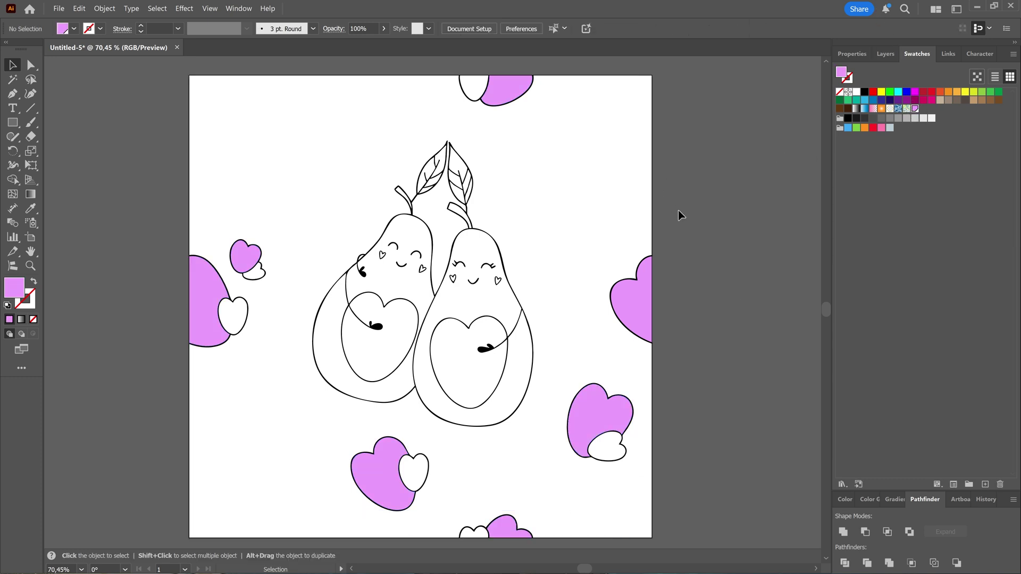
Step: Change the global pink swatch to a red with G 25 and B 60, with preview on
{"action": "double_click", "coordinate": [914, 109]}
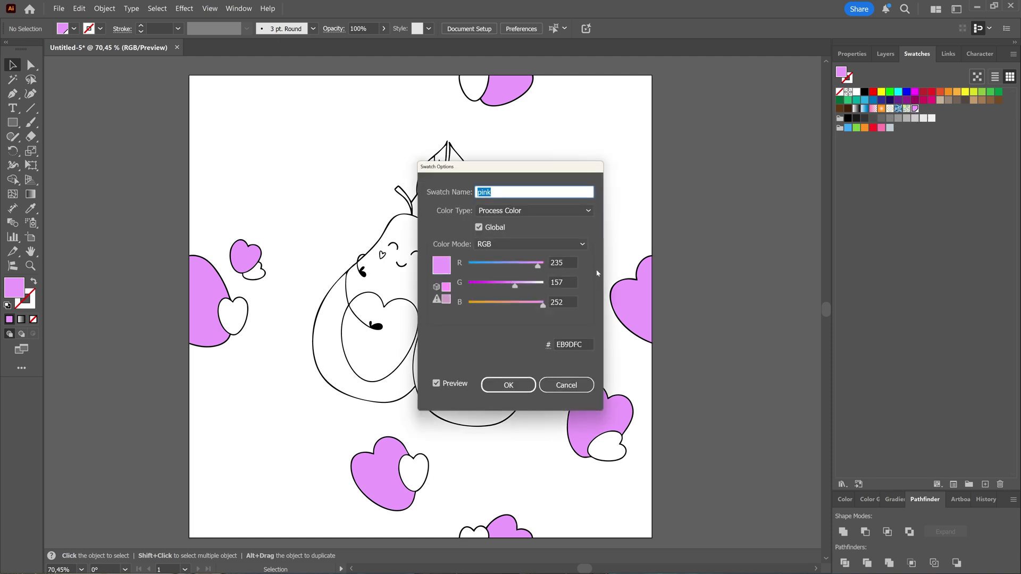
{"action": "left_click_drag", "start_coordinate": [513, 288], "coordinate": [474, 289]}
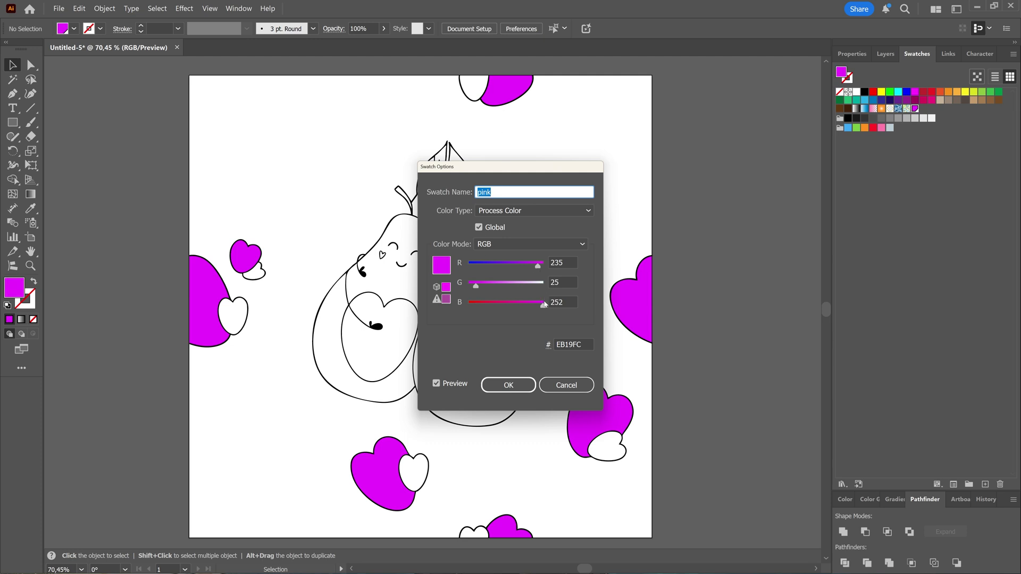
{"action": "left_click_drag", "start_coordinate": [545, 304], "coordinate": [486, 307]}
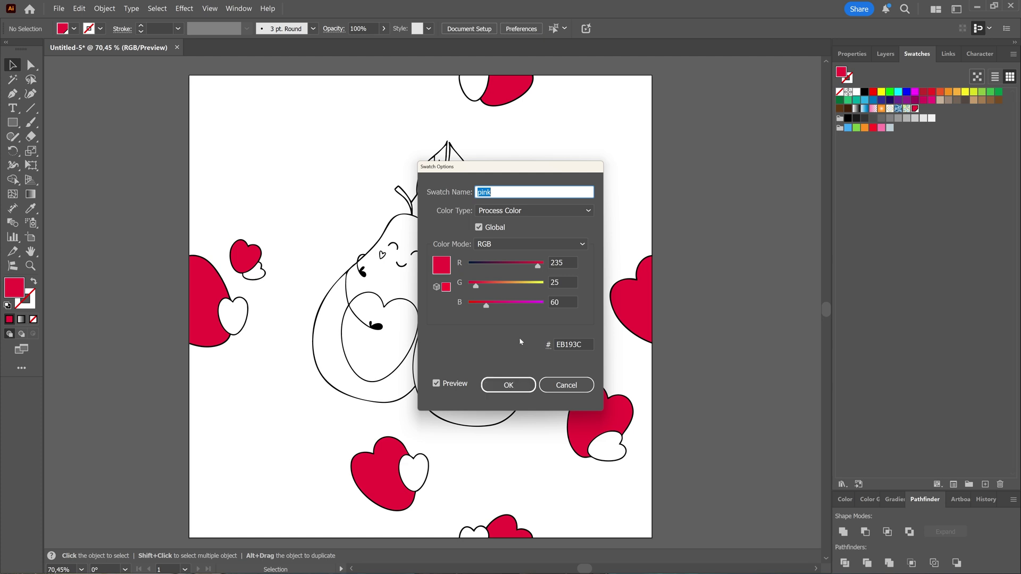
{"action": "left_click", "coordinate": [509, 385]}
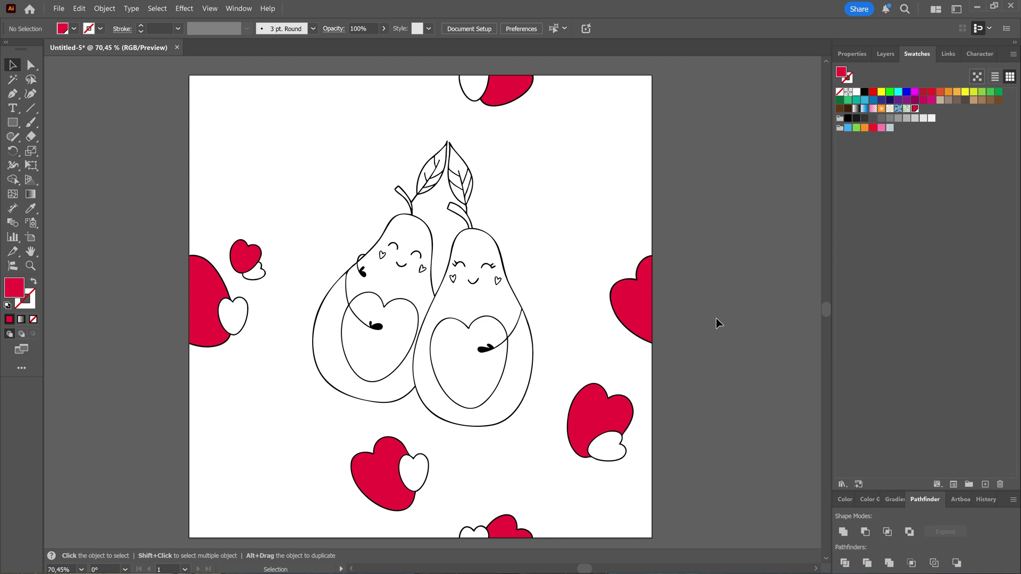
Step: Fill the small heart in the artboard's lower-right pair with a 25% tint of the pink swatch and save the tint as a new swatch
{"action": "left_click", "coordinate": [617, 447]}
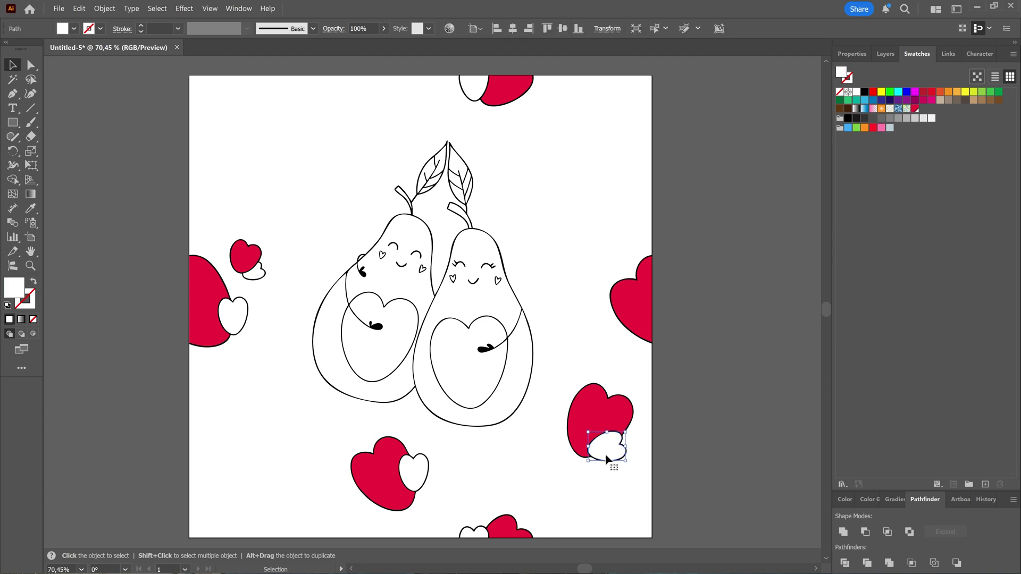
{"action": "left_click", "coordinate": [915, 109]}
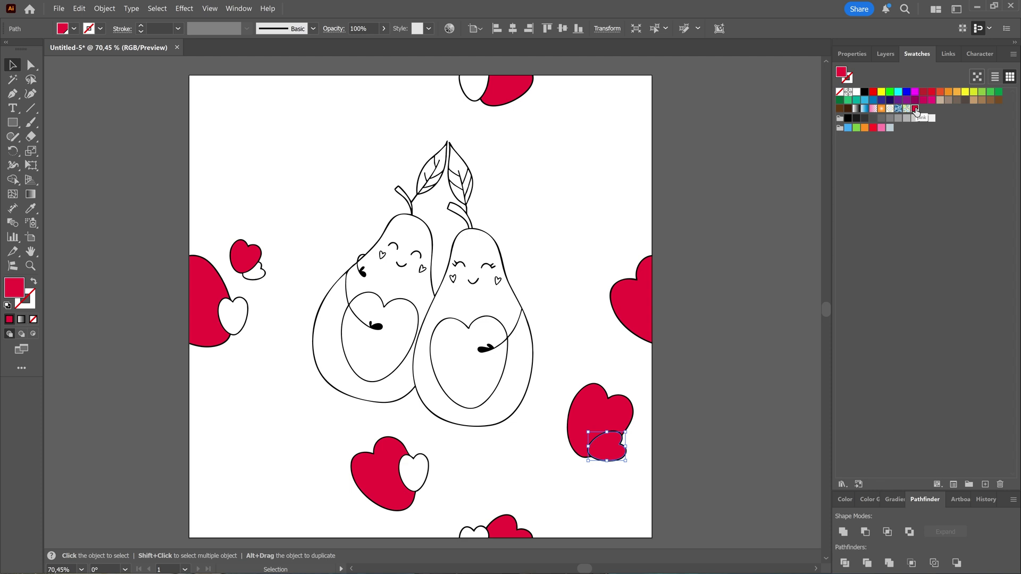
{"action": "left_click", "coordinate": [860, 56]}
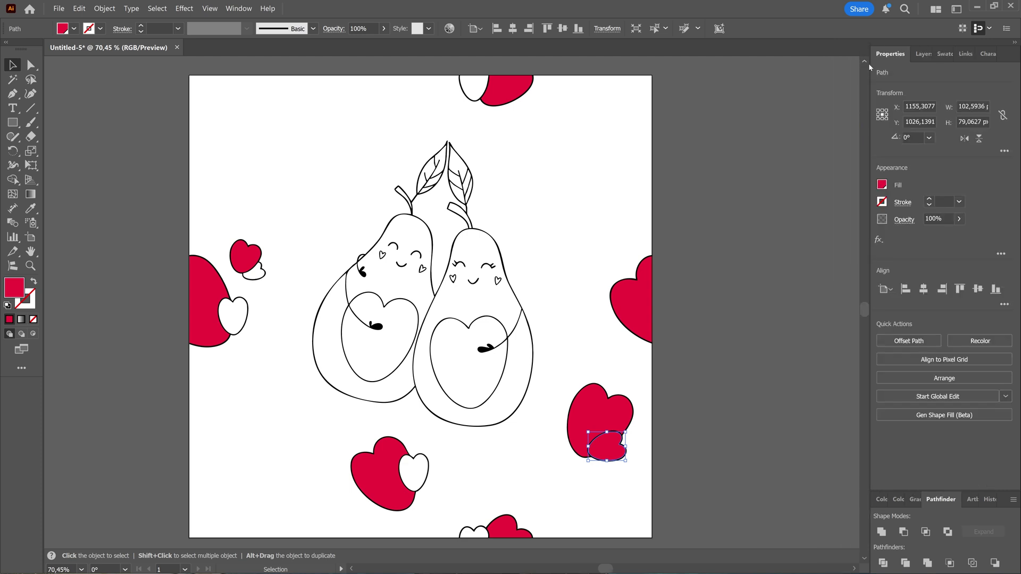
{"action": "left_click", "coordinate": [246, 9]}
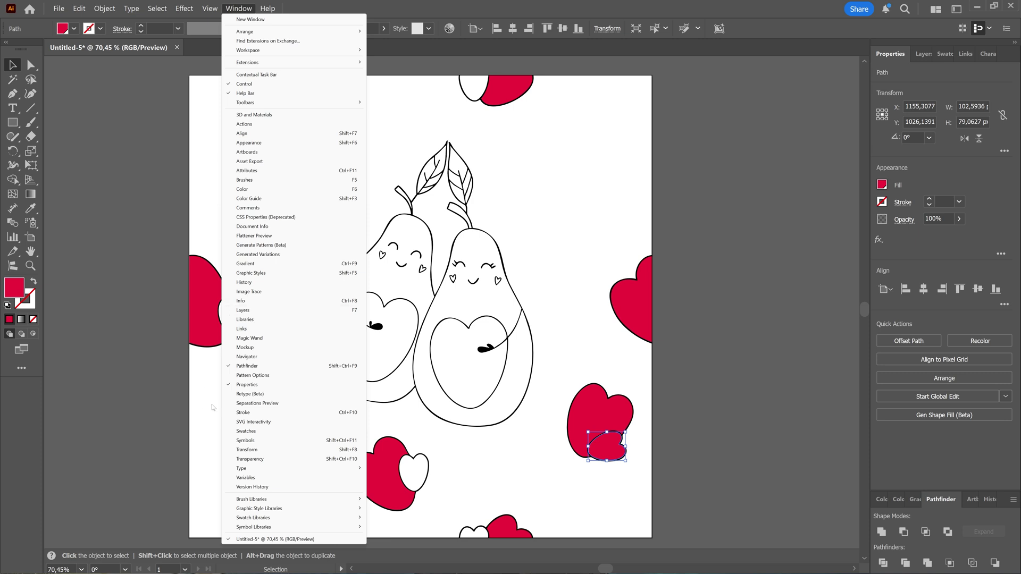
{"action": "left_click", "coordinate": [955, 183]}
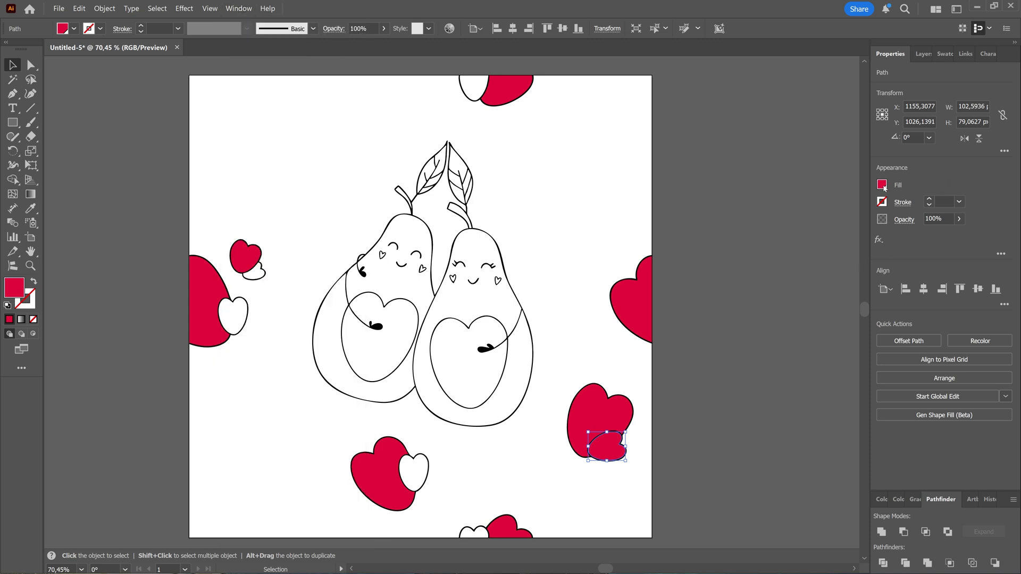
{"action": "left_click", "coordinate": [883, 187]}
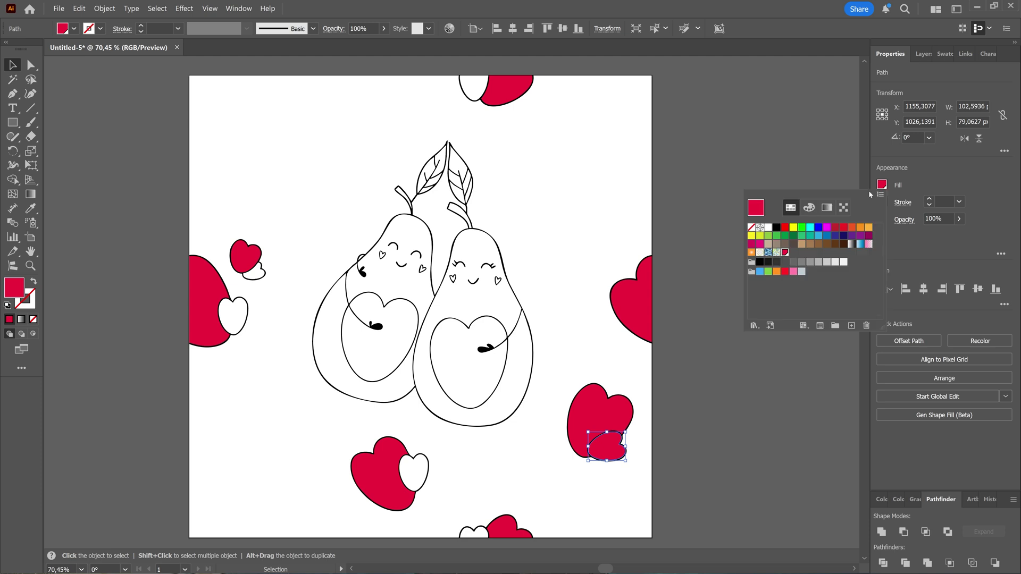
{"action": "left_click", "coordinate": [808, 207]}
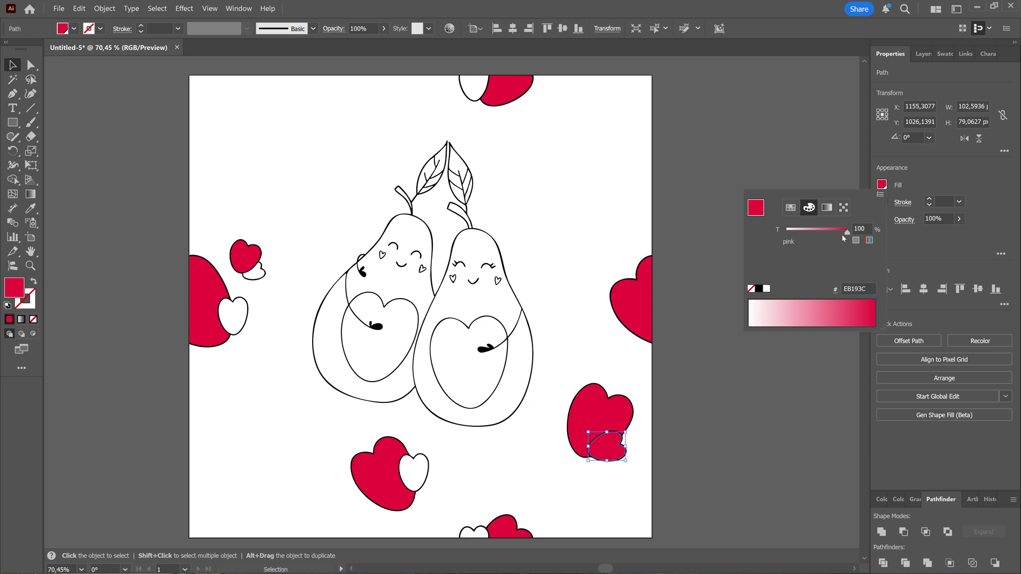
{"action": "left_click_drag", "start_coordinate": [846, 232], "coordinate": [801, 235]}
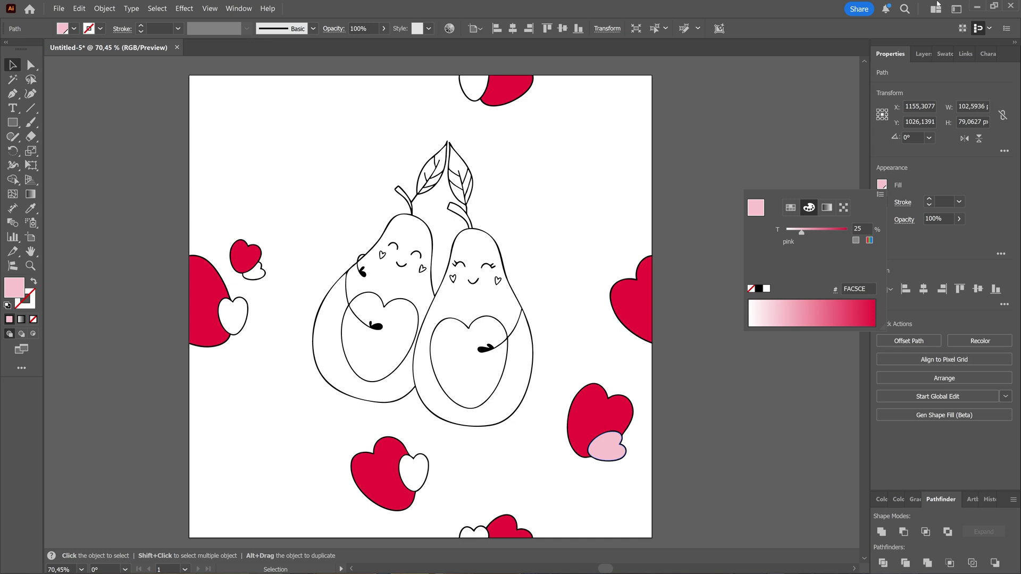
{"action": "left_click", "coordinate": [942, 55]}
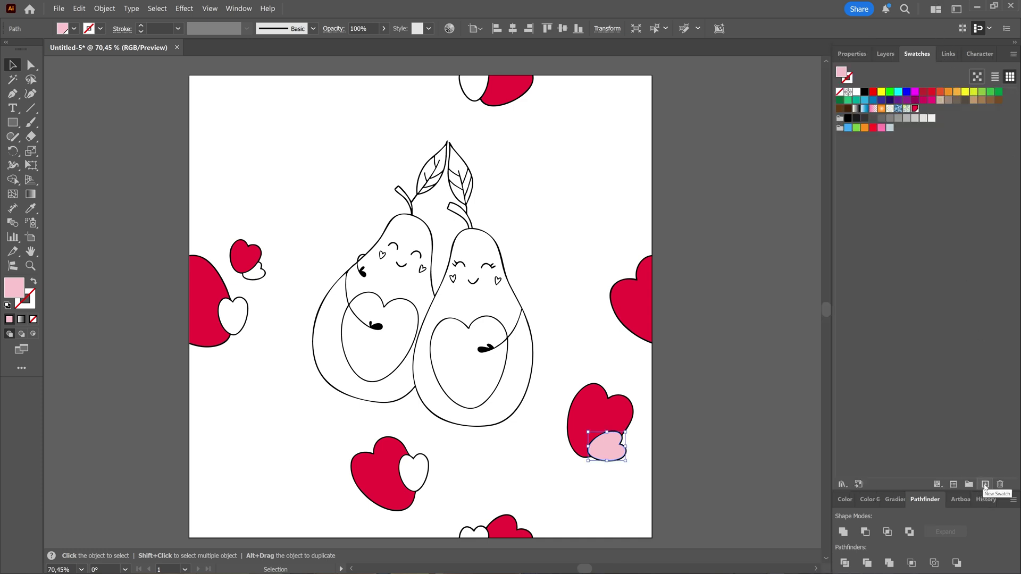
{"action": "left_click", "coordinate": [985, 485]}
Step: Apply the saved 25% pink tint swatch to the remaining small hearts and the four cheek hearts on the avocado characters
{"action": "left_click", "coordinate": [475, 90]}
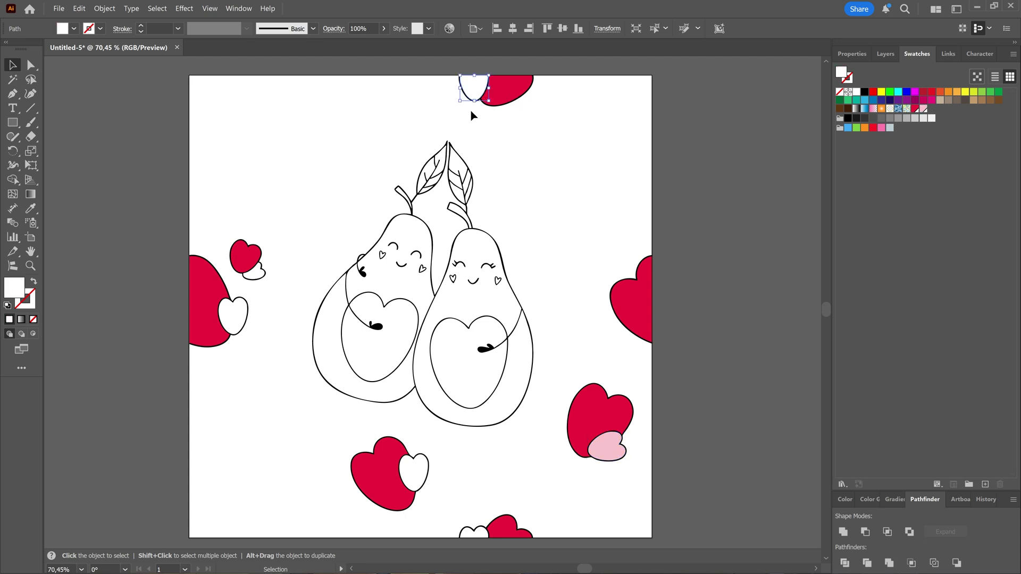
{"action": "left_click", "coordinate": [255, 273], "text": "shift"}
{"action": "left_click", "coordinate": [233, 315], "text": "shift"}
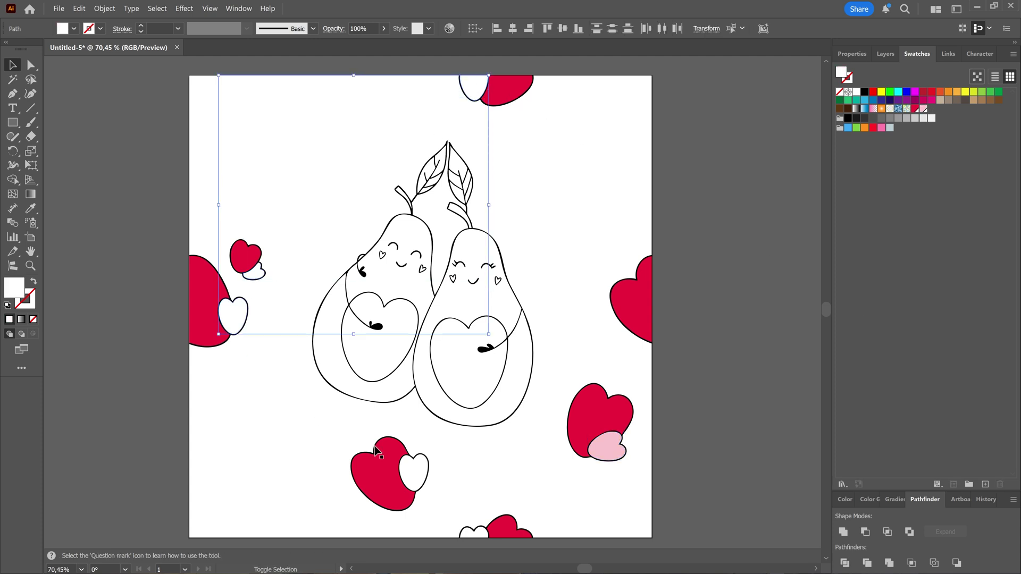
{"action": "left_click", "coordinate": [412, 468], "text": "shift"}
{"action": "left_click", "coordinate": [481, 534], "text": "shift"}
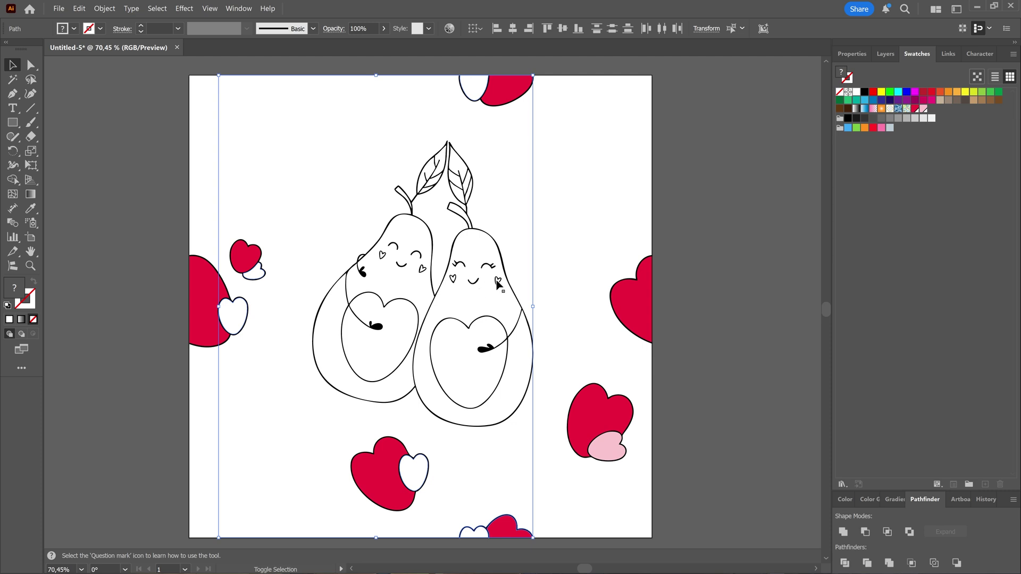
{"action": "left_click", "coordinate": [452, 278], "text": "shift"}
{"action": "left_click", "coordinate": [422, 268], "text": "shift"}
{"action": "left_click", "coordinate": [382, 255], "text": "shift"}
{"action": "left_click", "coordinate": [498, 280], "text": "shift"}
{"action": "left_click", "coordinate": [922, 109]}
{"action": "left_click", "coordinate": [617, 207]}
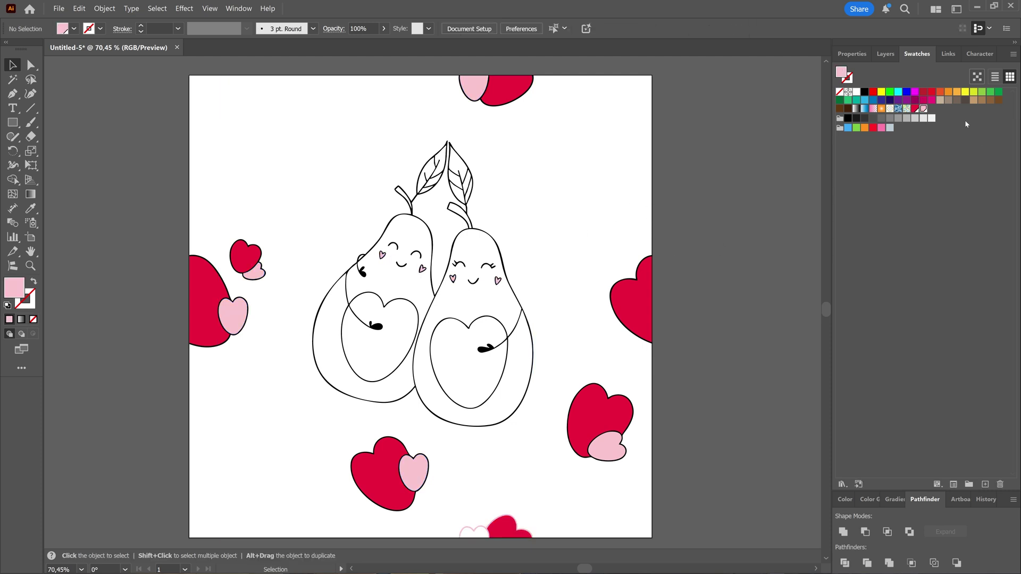
Step: Try the global pink swatch as a magenta with R 255, G 25 and B 227, and discard the change
{"action": "double_click", "coordinate": [921, 109]}
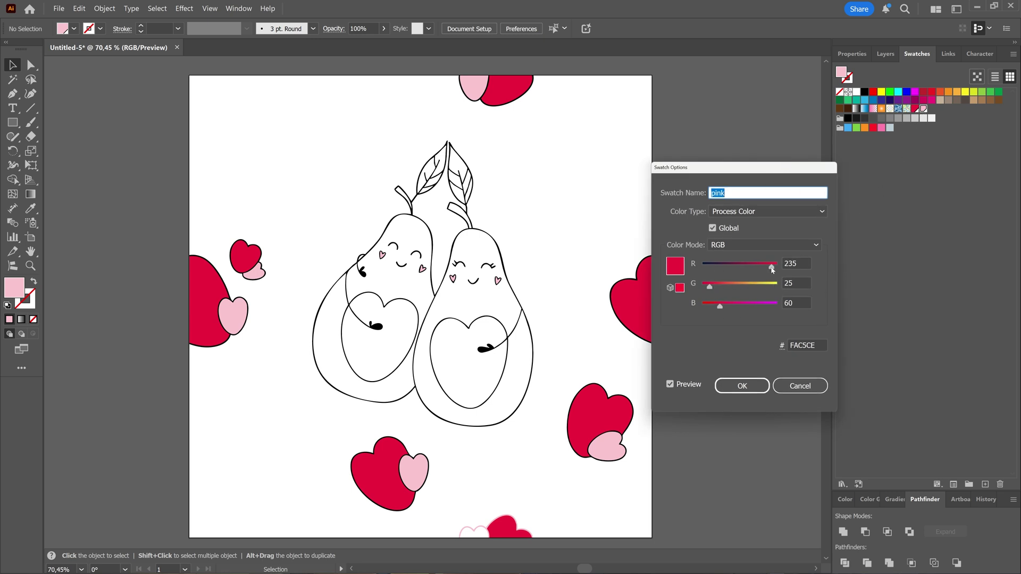
{"action": "mouse_move", "coordinate": [772, 270]}
{"action": "left_mouse_down"}
{"action": "mouse_move", "coordinate": [749, 271]}
{"action": "mouse_move", "coordinate": [777, 266]}
{"action": "left_mouse_up"}
{"action": "left_click_drag", "start_coordinate": [721, 308], "coordinate": [769, 311]}
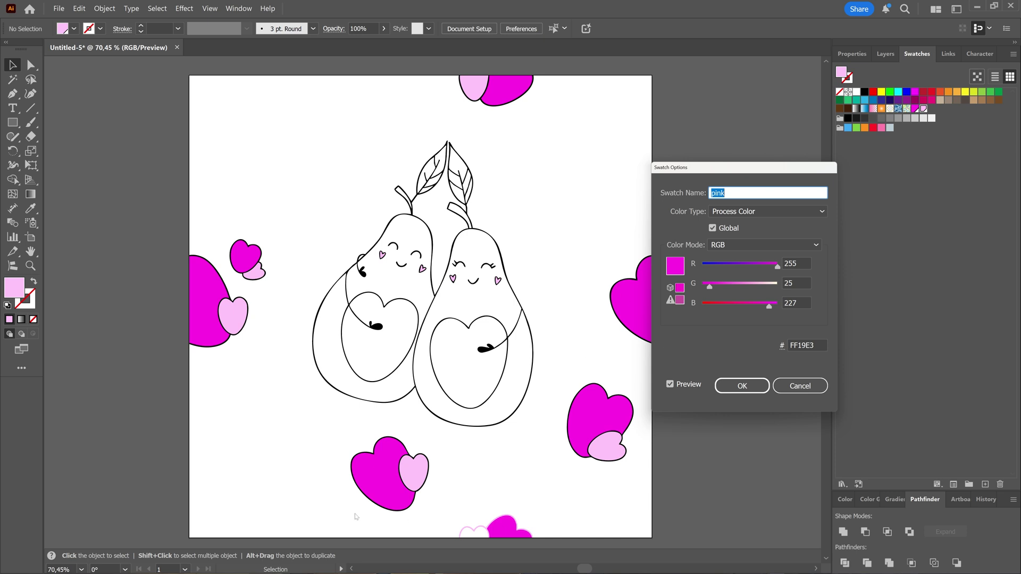
{"action": "left_click", "coordinate": [799, 386]}
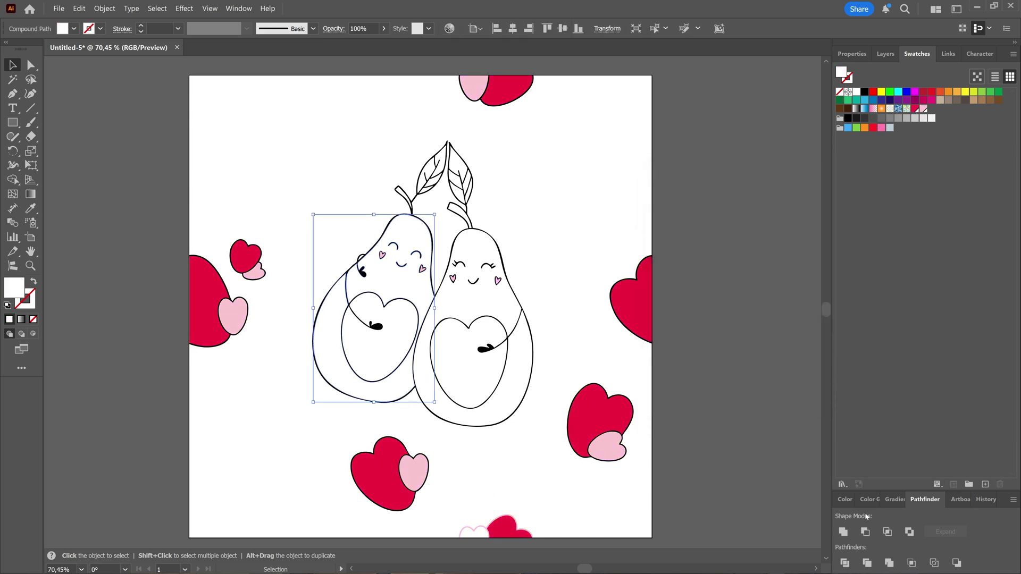
Step: Fill the left avocado's body with the light green D9FFC5
{"action": "double_click", "coordinate": [15, 288]}
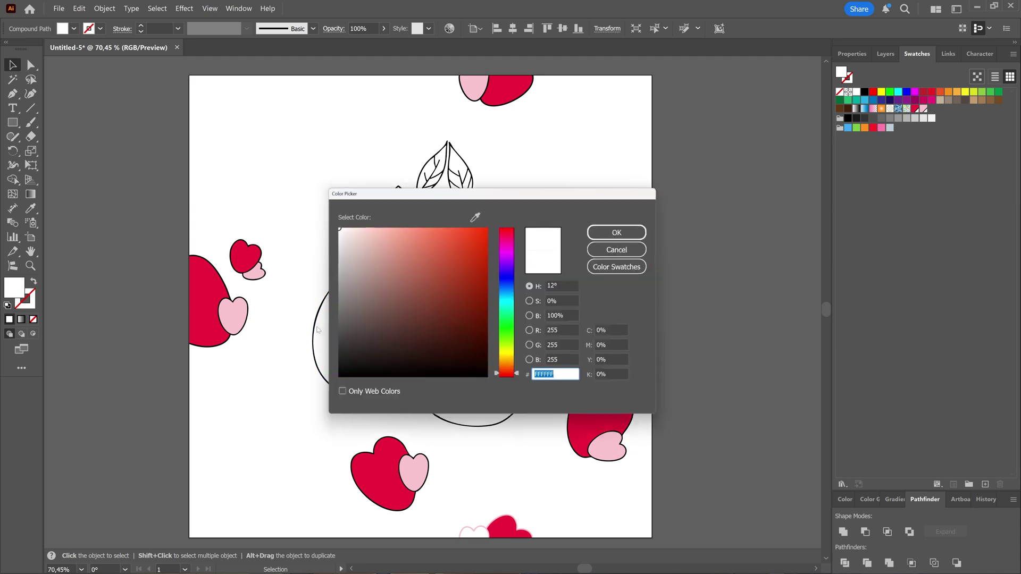
{"action": "left_click_drag", "start_coordinate": [500, 322], "coordinate": [501, 337]}
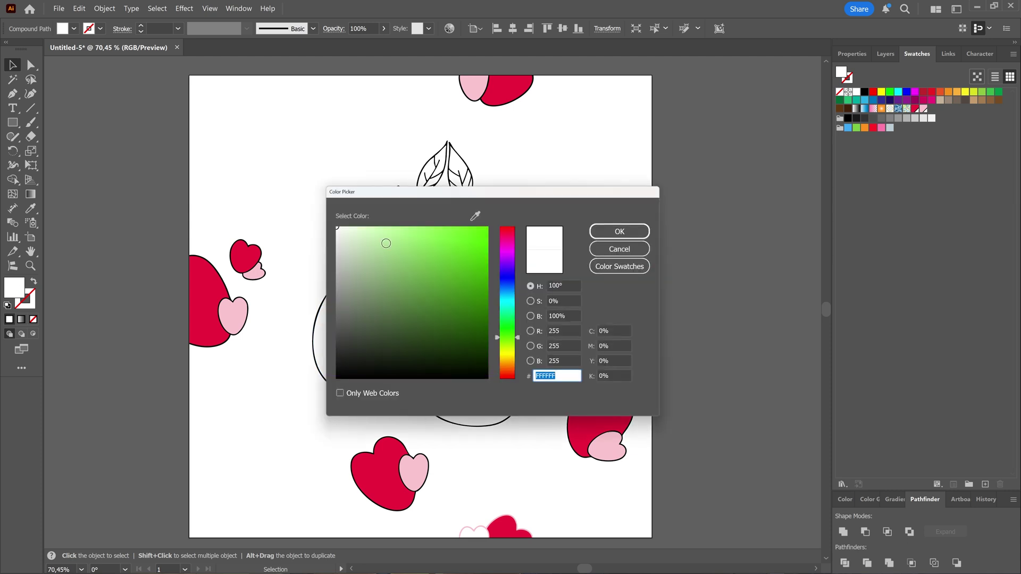
{"action": "mouse_move", "coordinate": [385, 242]}
{"action": "left_mouse_down"}
{"action": "mouse_move", "coordinate": [342, 228]}
{"action": "mouse_move", "coordinate": [376, 215]}
{"action": "left_mouse_up"}
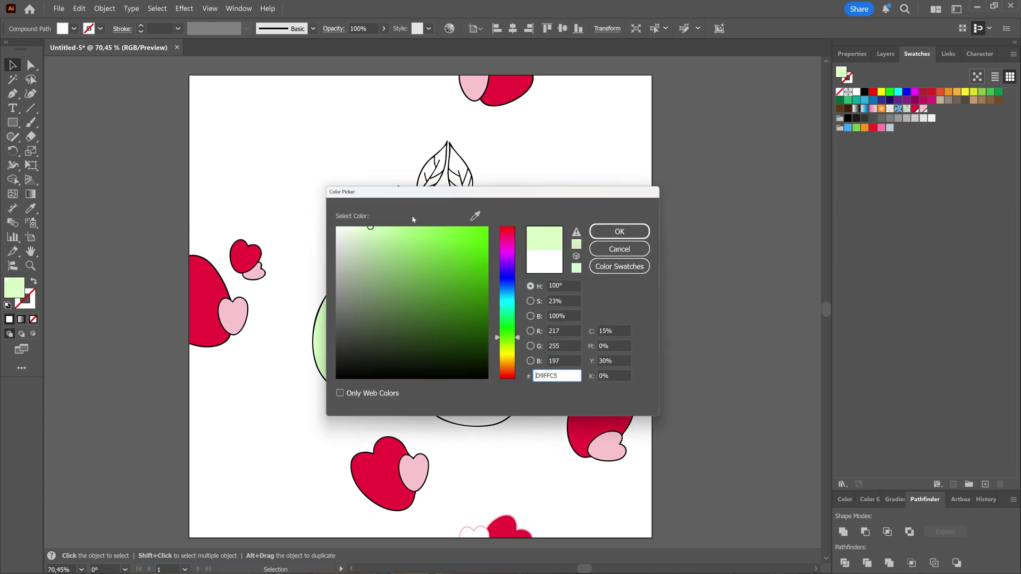
{"action": "left_click", "coordinate": [617, 230]}
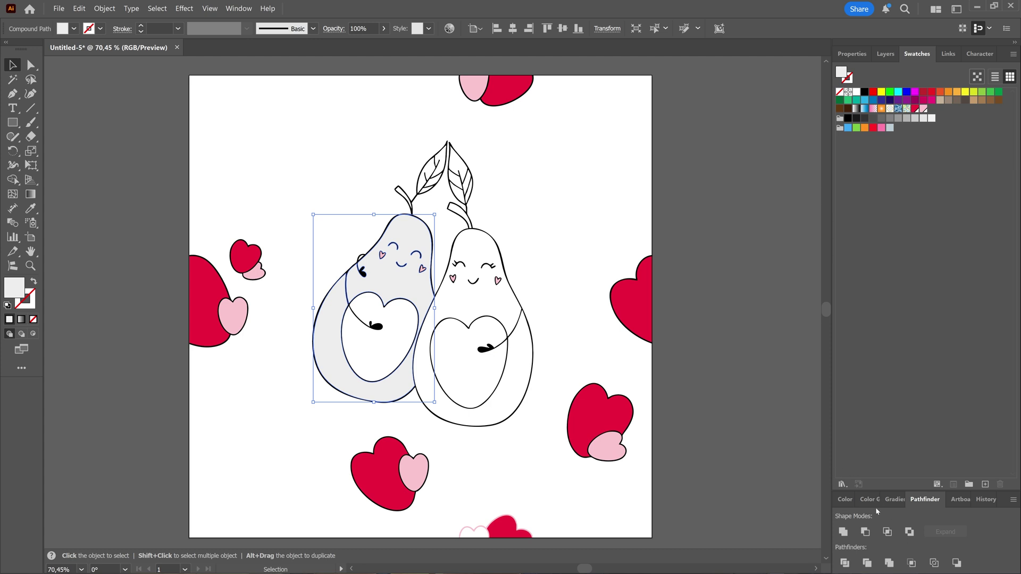
{"action": "left_click", "coordinate": [845, 499]}
{"action": "left_click", "coordinate": [899, 405]}
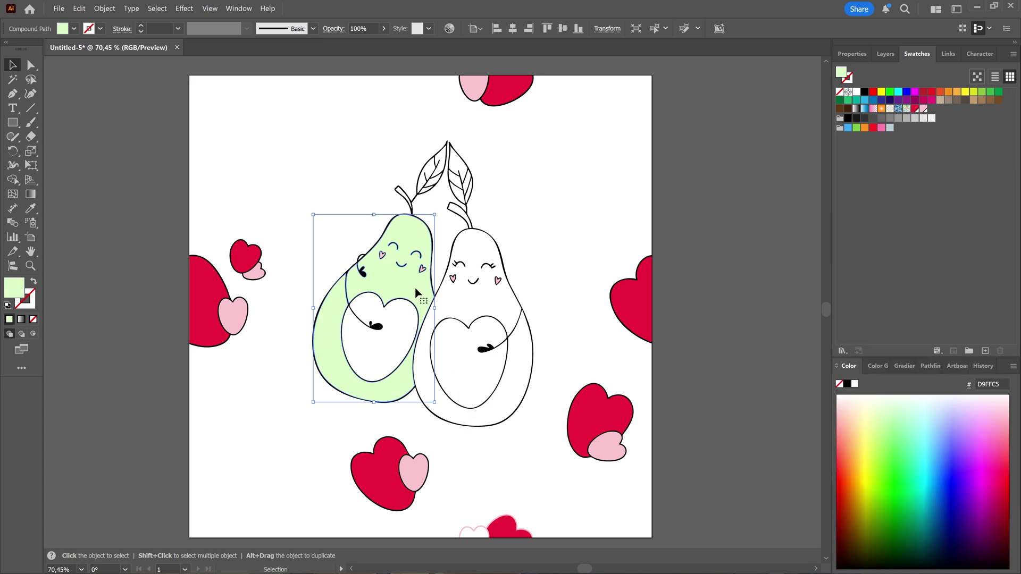
Step: Save the light green as a global process swatch named green and apply it to the right avocado's body
{"action": "left_click", "coordinate": [984, 351]}
{"action": "left_click", "coordinate": [632, 420]}
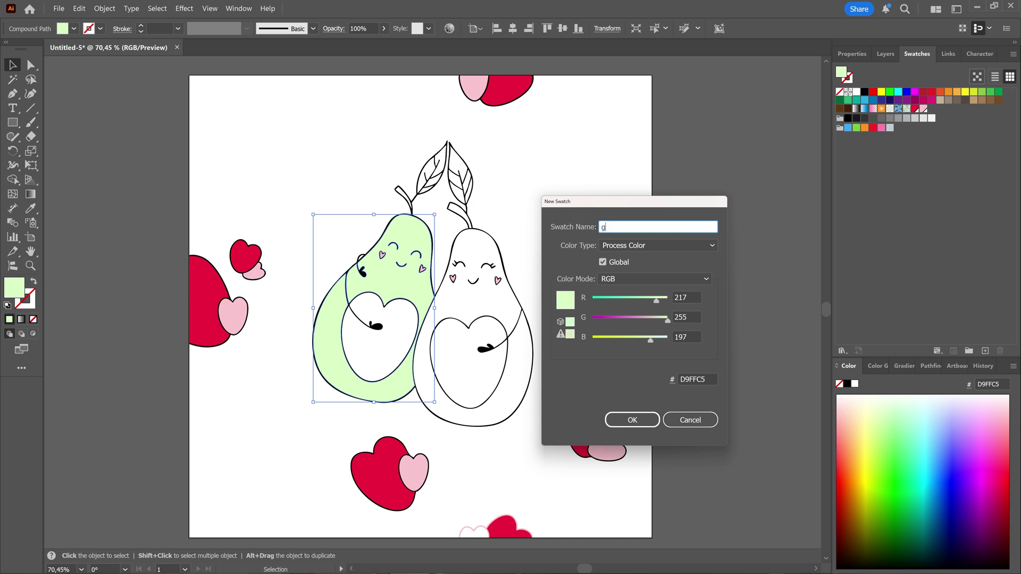
{"action": "left_click", "coordinate": [461, 305]}
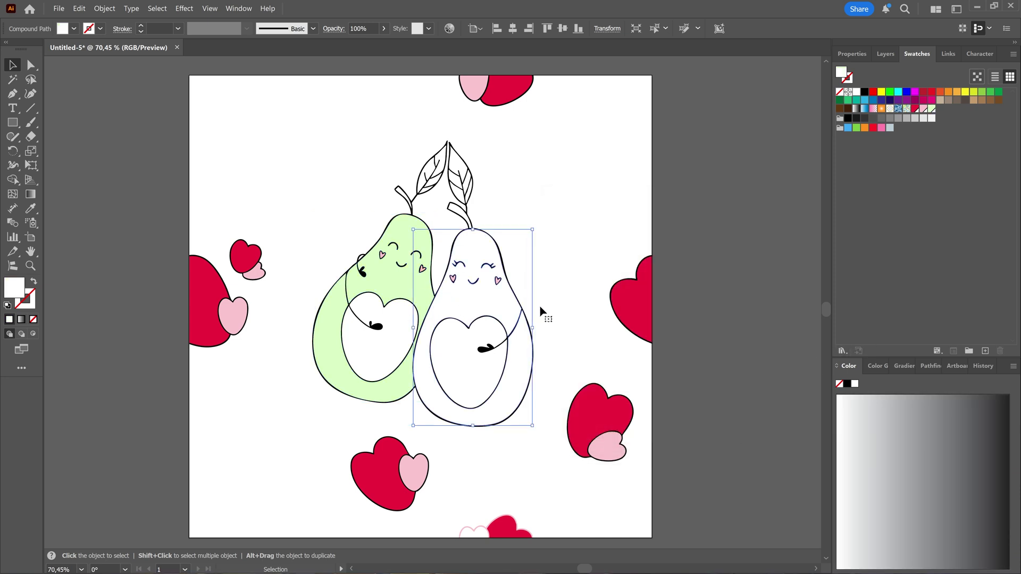
{"action": "left_click", "coordinate": [931, 110]}
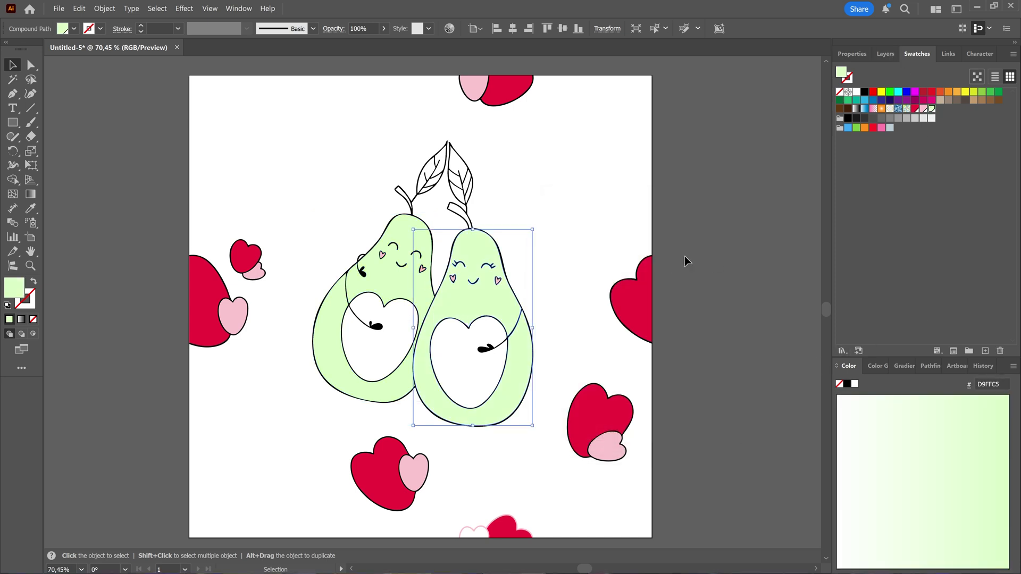
Step: Set the B value of the global green swatch to 114, with preview on
{"action": "double_click", "coordinate": [931, 109]}
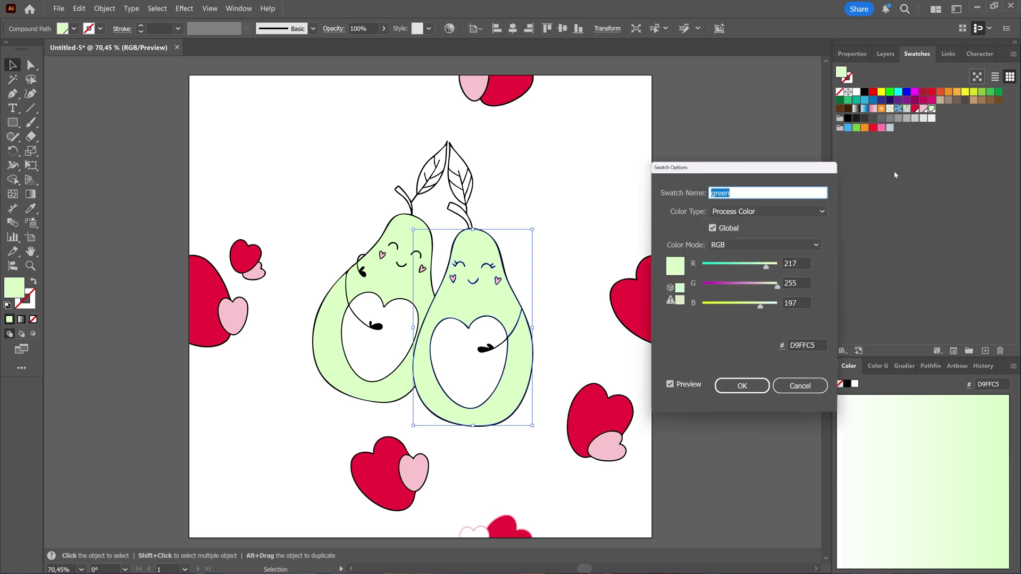
{"action": "left_click_drag", "start_coordinate": [759, 308], "coordinate": [736, 308]}
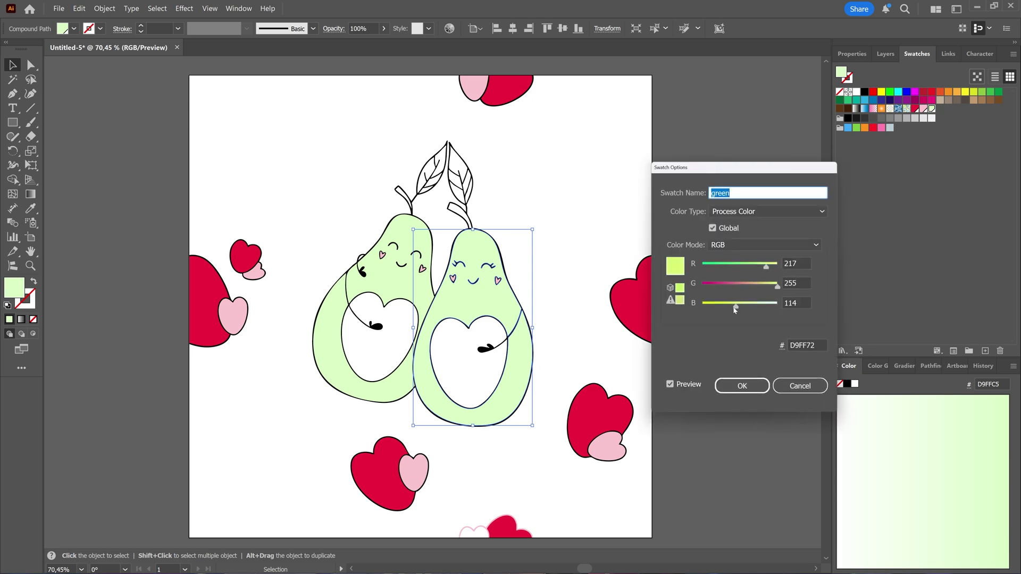